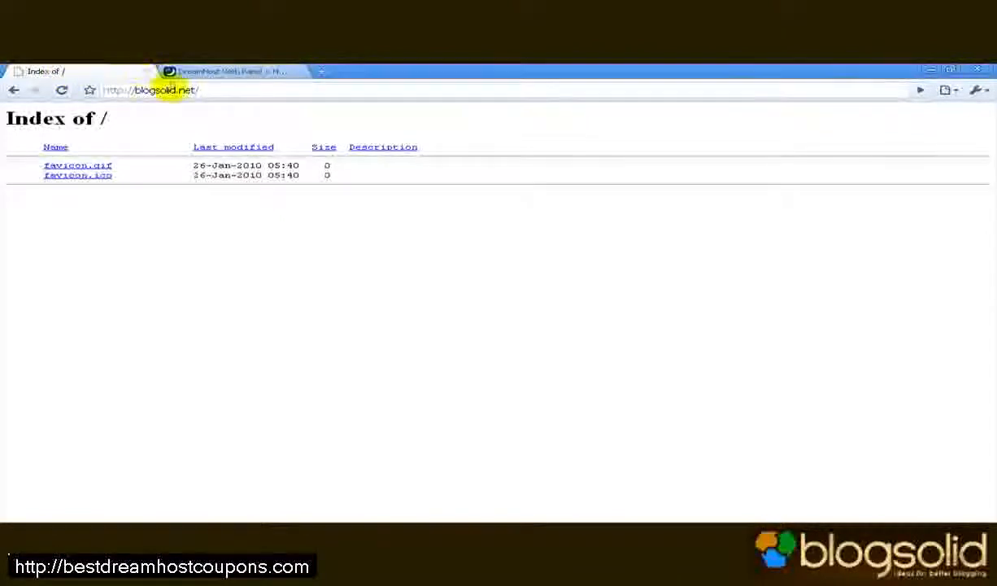
- Leave the blogsolid.net index page and switch to the DreamHost Web Panel tab
click(168, 90)
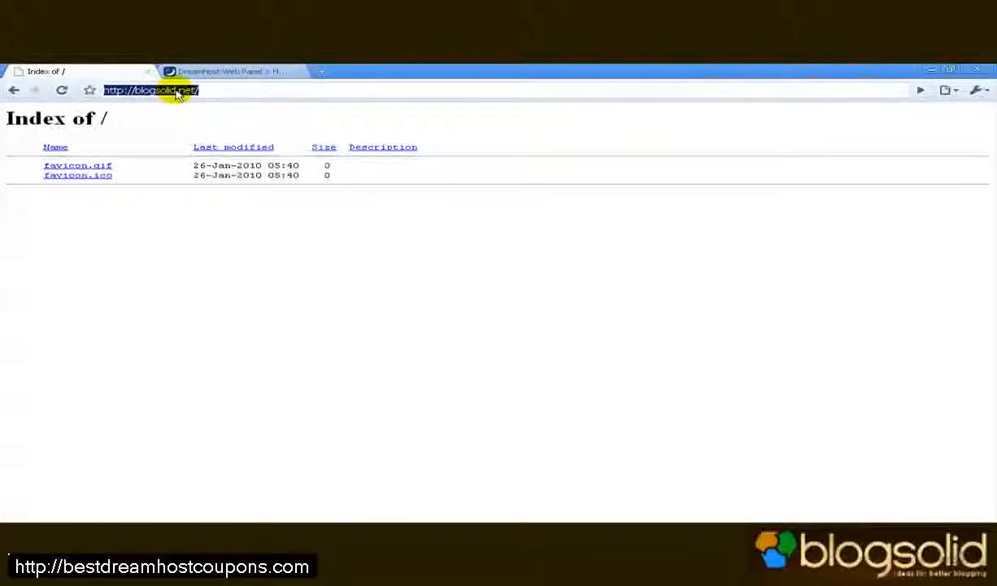
click(215, 71)
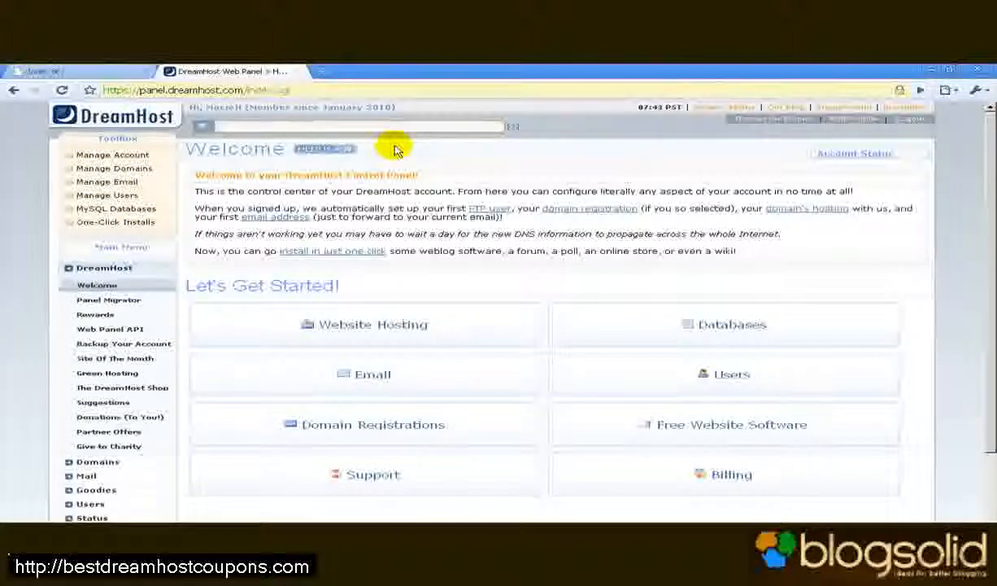
- Glance at the blogsolid.net page, then return to the DreamHost Web Panel welcome tab
click(93, 72)
click(210, 90)
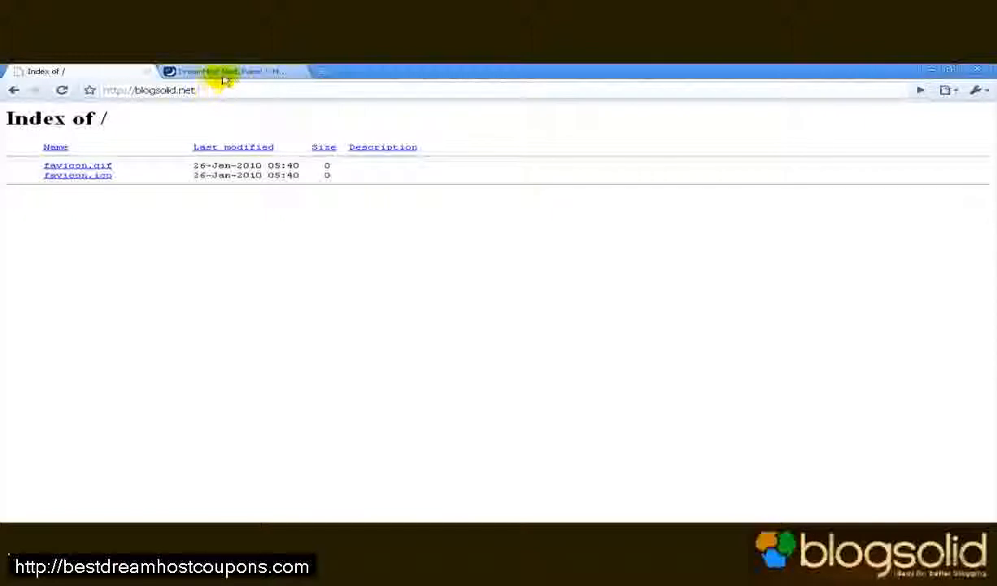
click(231, 71)
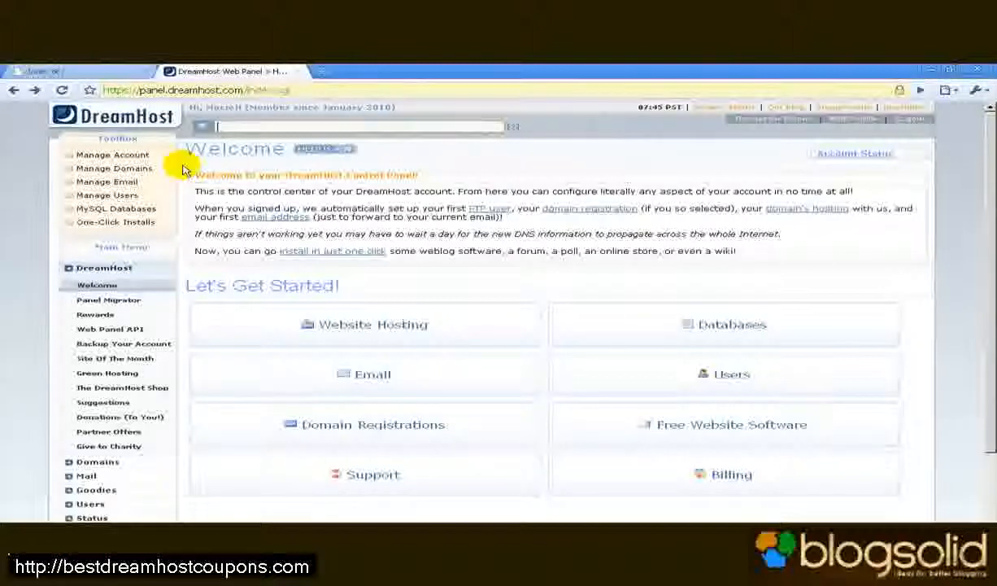
- Open the Web Hosting settings for blogsolid.net from Manage Domains
click(158, 173)
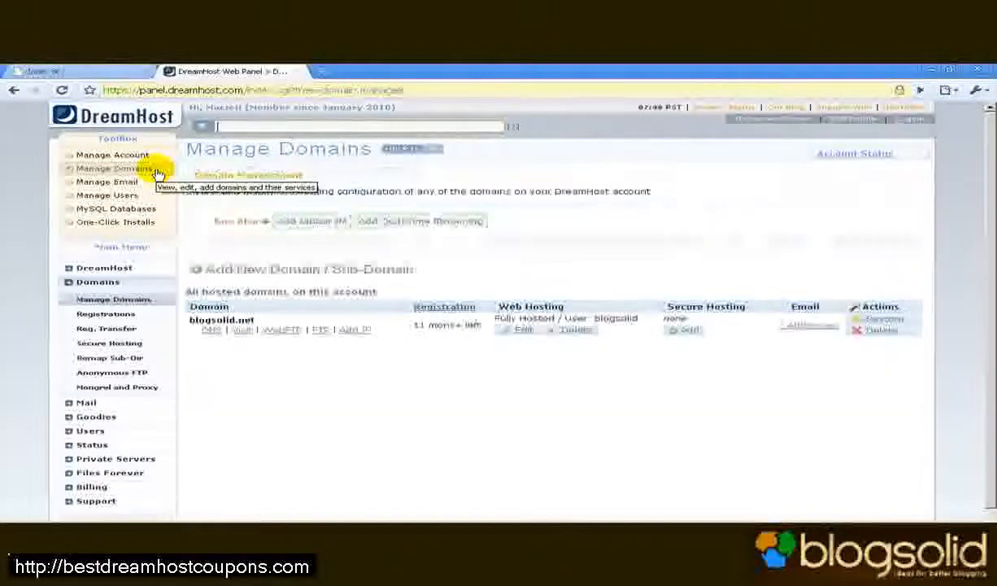
click(514, 334)
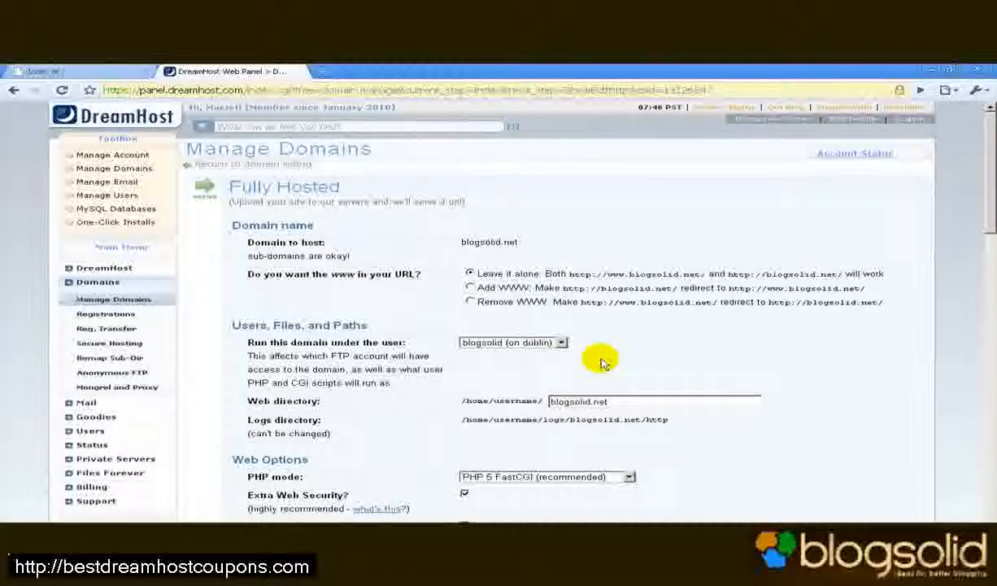
click(626, 401)
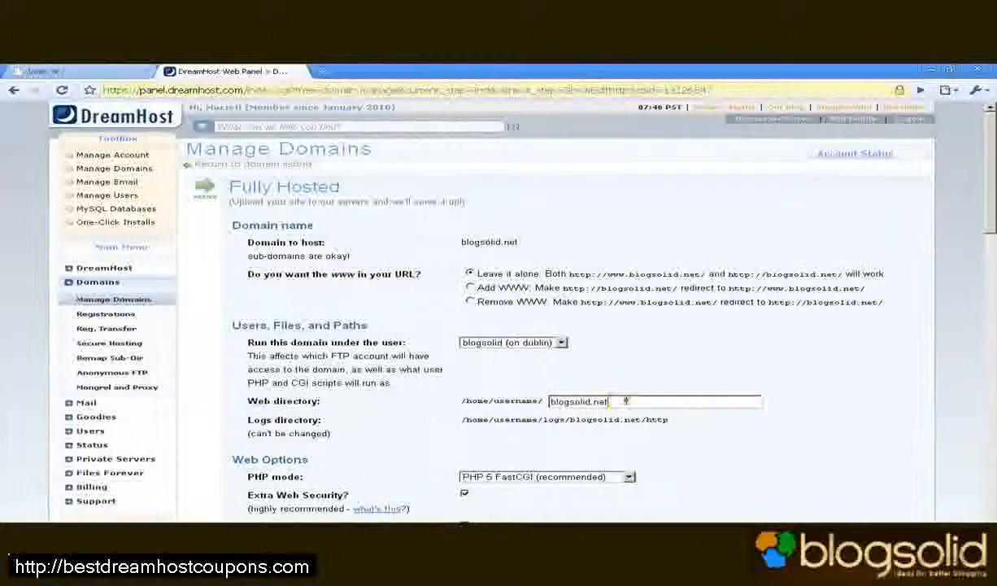
click(625, 401)
text(/h)
text(logsolid_1)
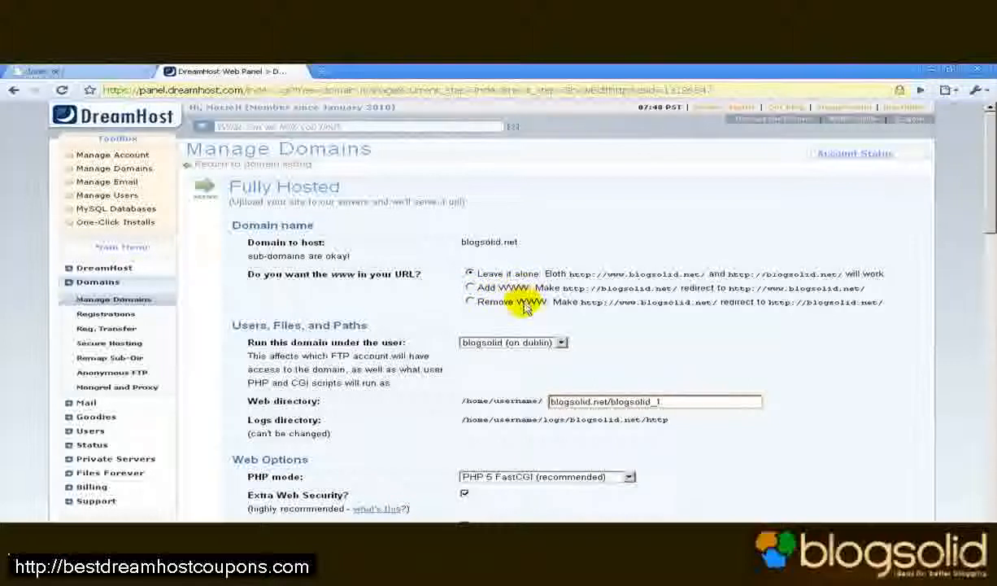
click(471, 302)
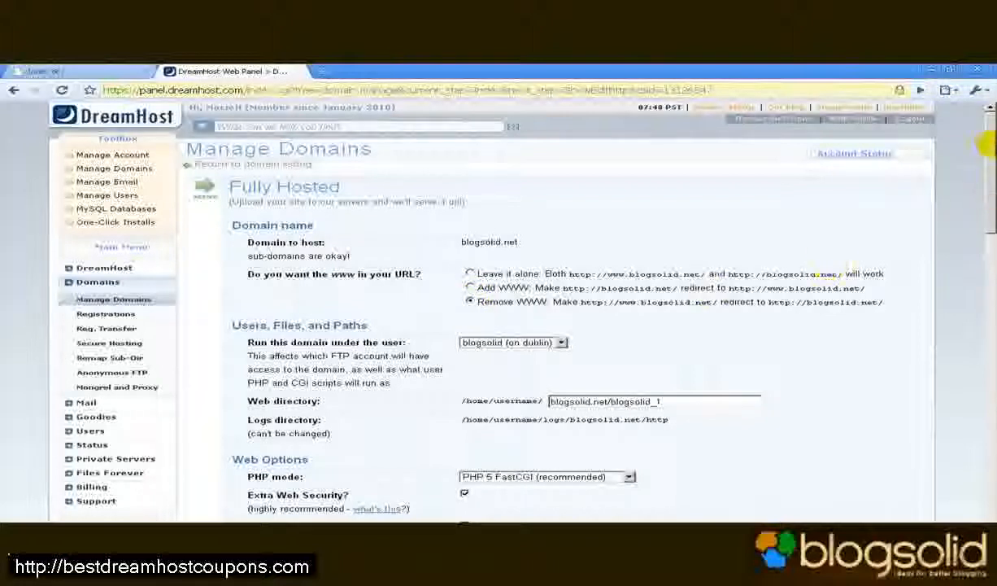
scroll(991, 226, down, 4)
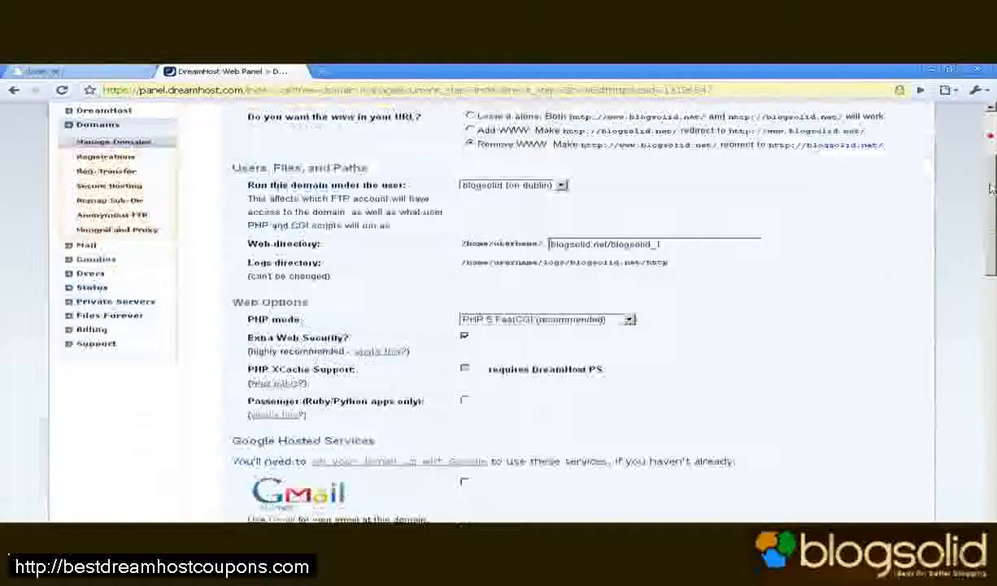
scroll(991, 225, down, 2)
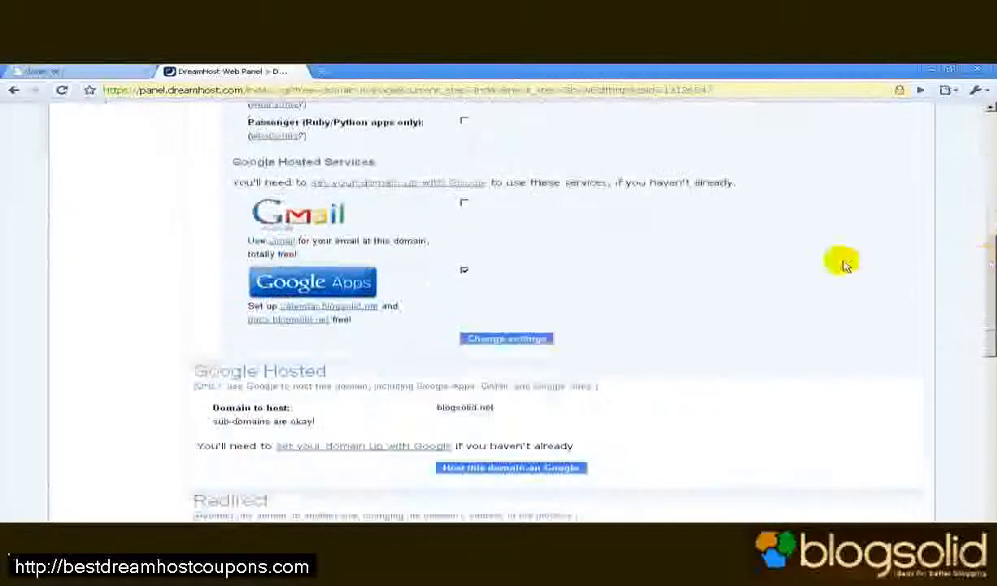
- Save the blogsolid.net hosting changes and expand Goodies in the main menu
click(513, 339)
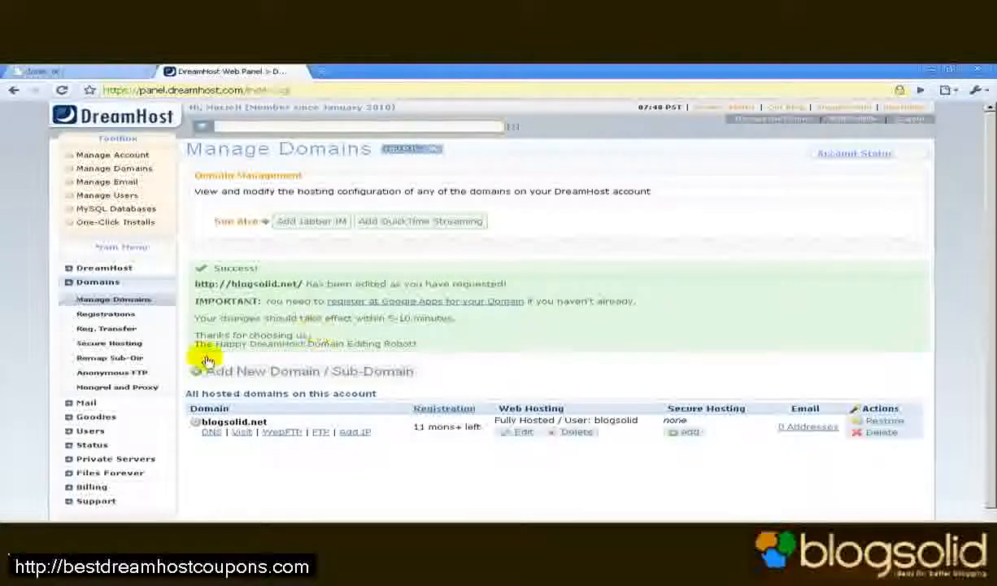
click(96, 416)
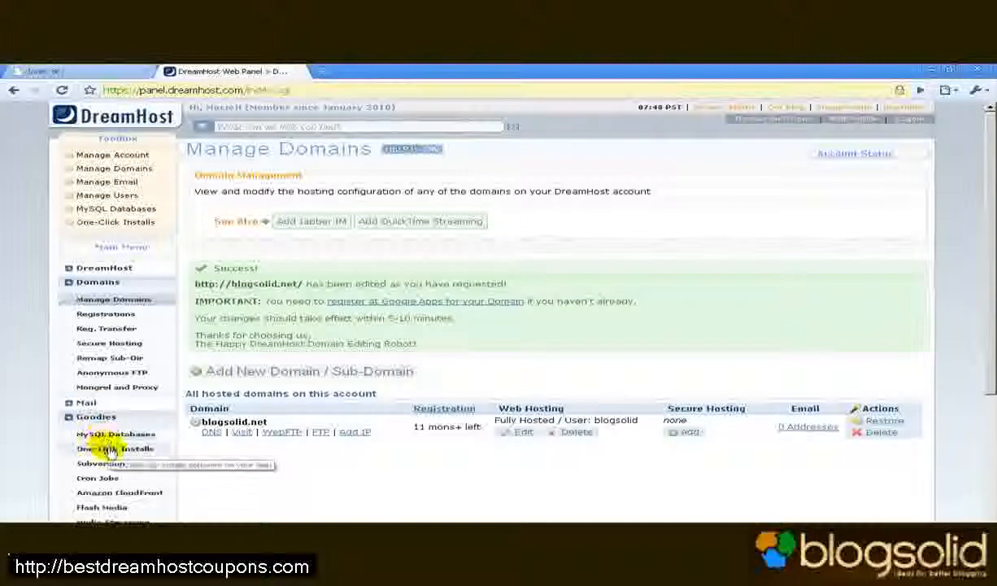
- Go to Goodies > One-Click Installs
click(109, 450)
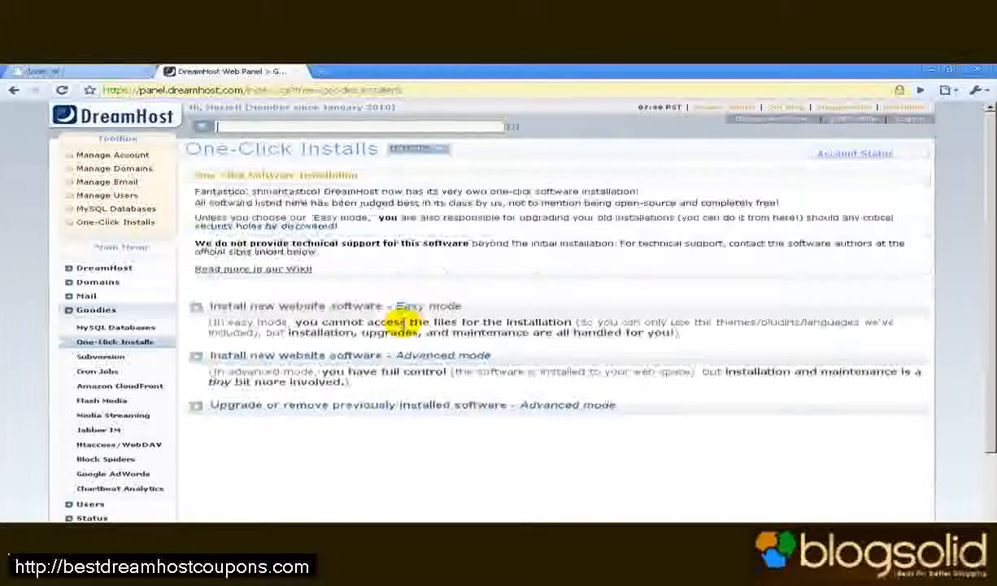
click(432, 357)
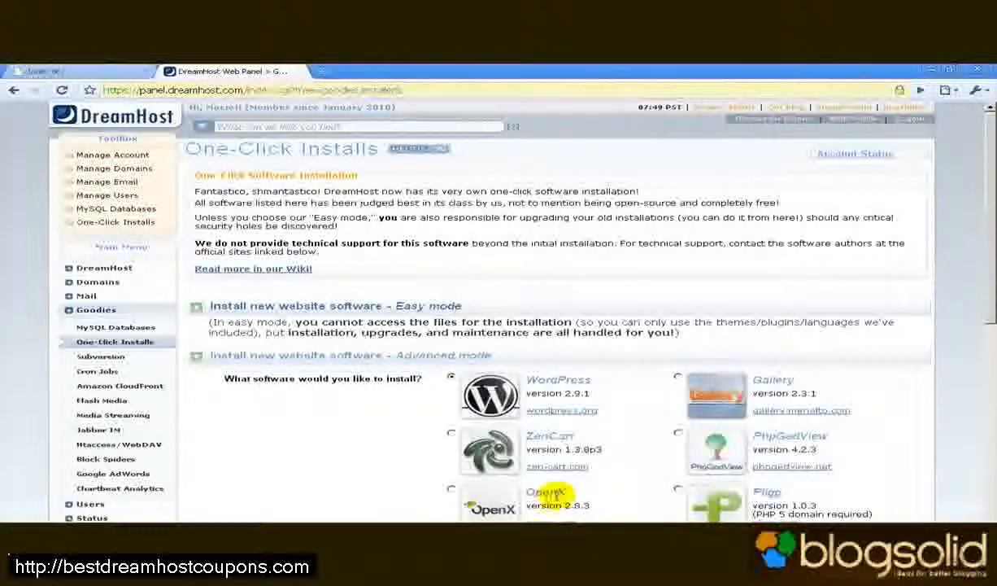
scroll(545, 488, down, 1)
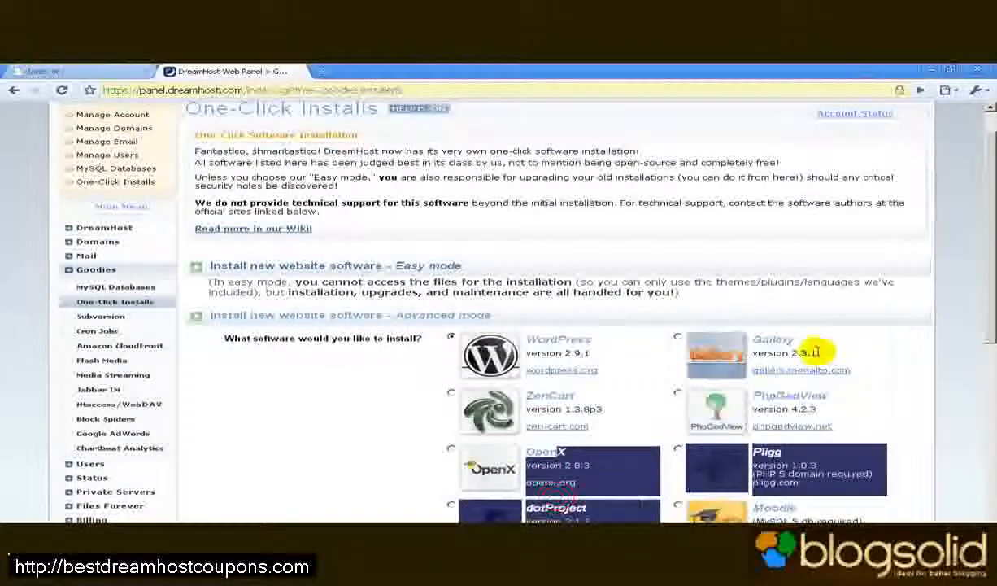
mouse_move(994, 312)
mouse_down()
mouse_move(982, 445)
mouse_move(987, 329)
mouse_up()
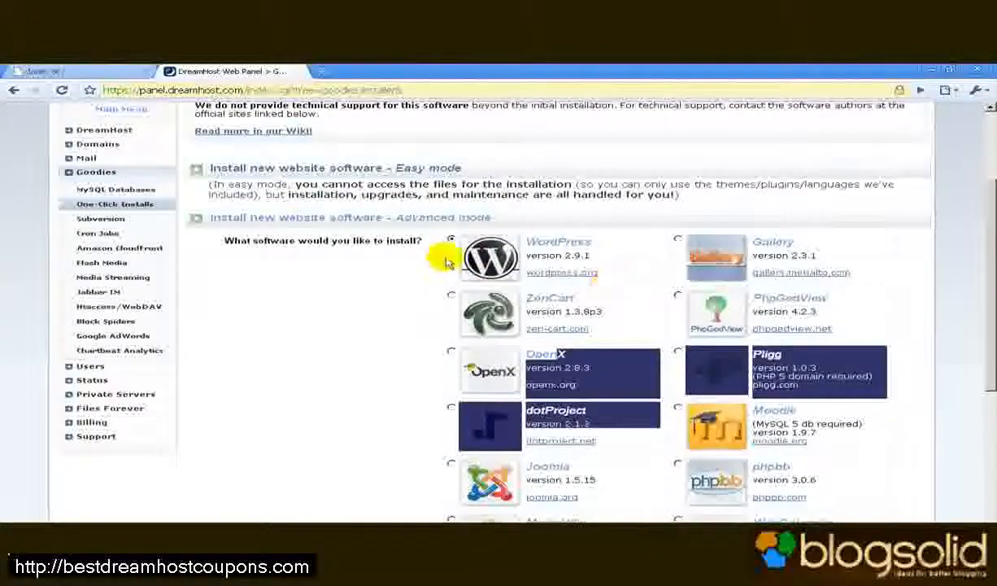
drag(991, 265, 978, 396)
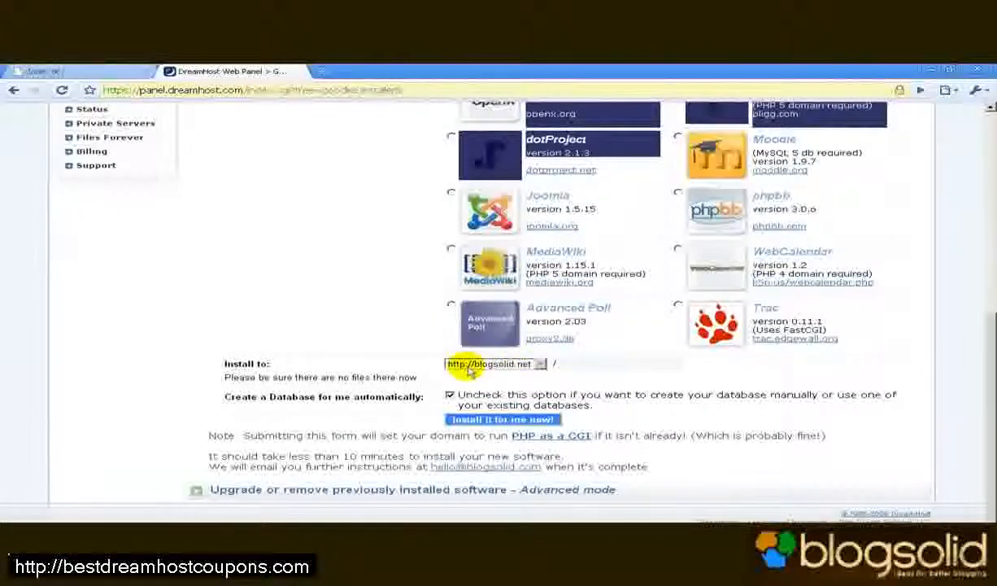
click(577, 363)
click(578, 363)
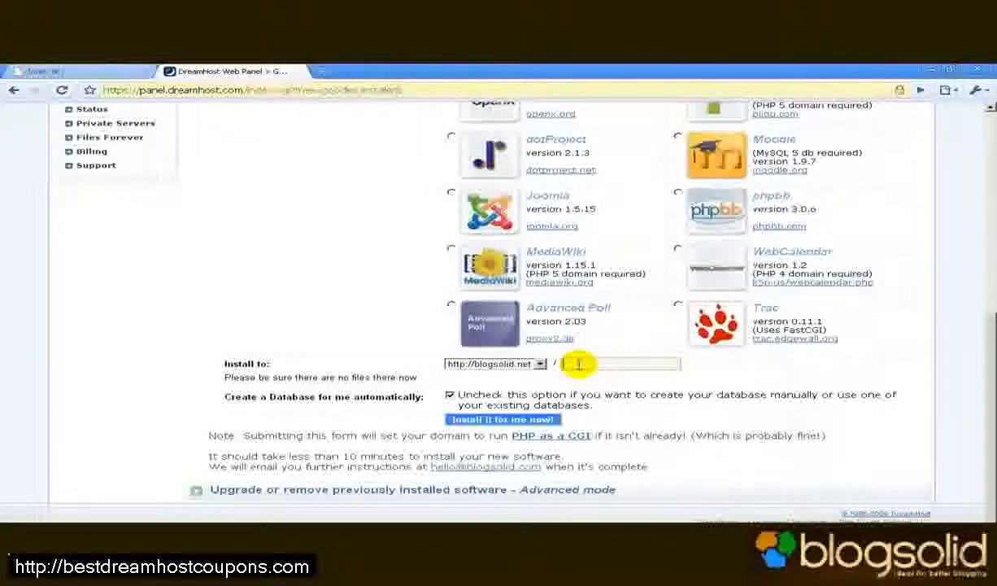
text(blog)
key(BackSpace)
key(BackSpace)
key(BackSpace)
key(BackSpace)
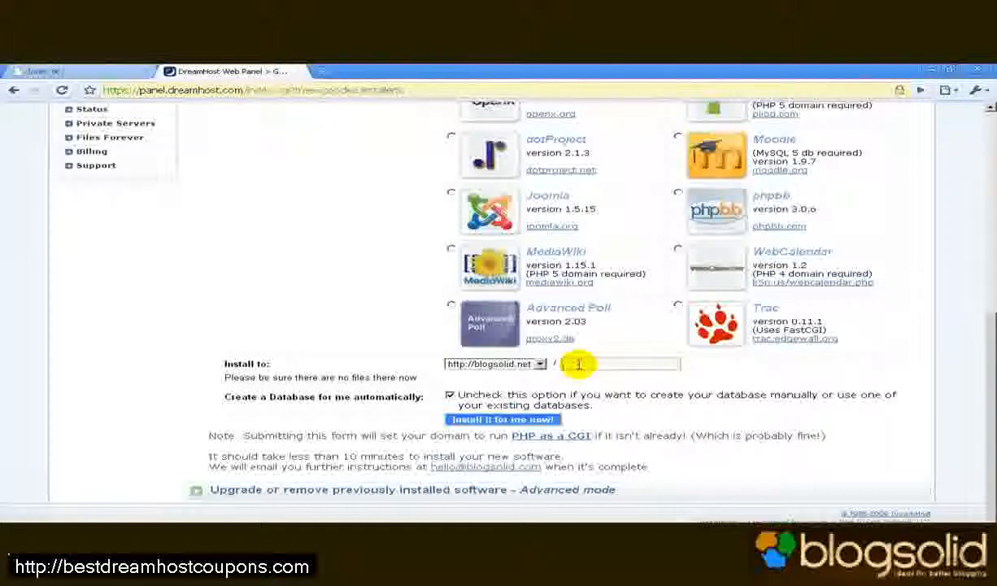
- Choose manual database setup and name the new database blogsolidblog1
click(452, 396)
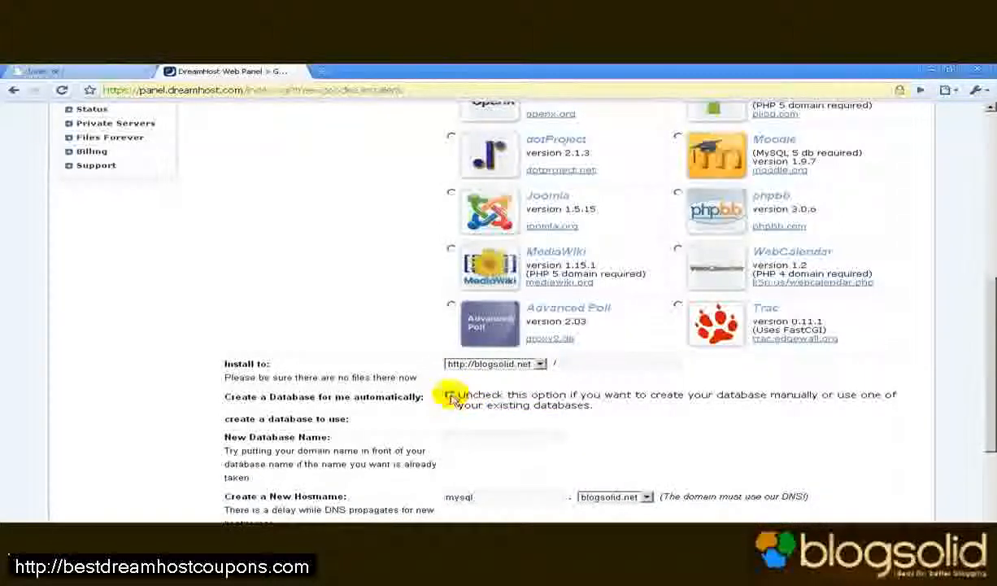
drag(991, 352, 992, 405)
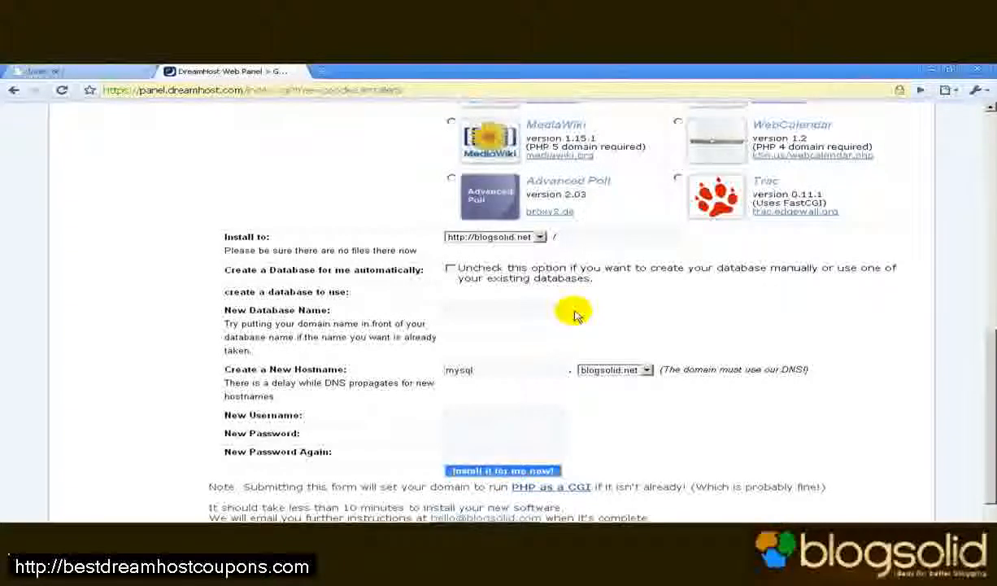
click(540, 307)
click(540, 307)
text(blog)
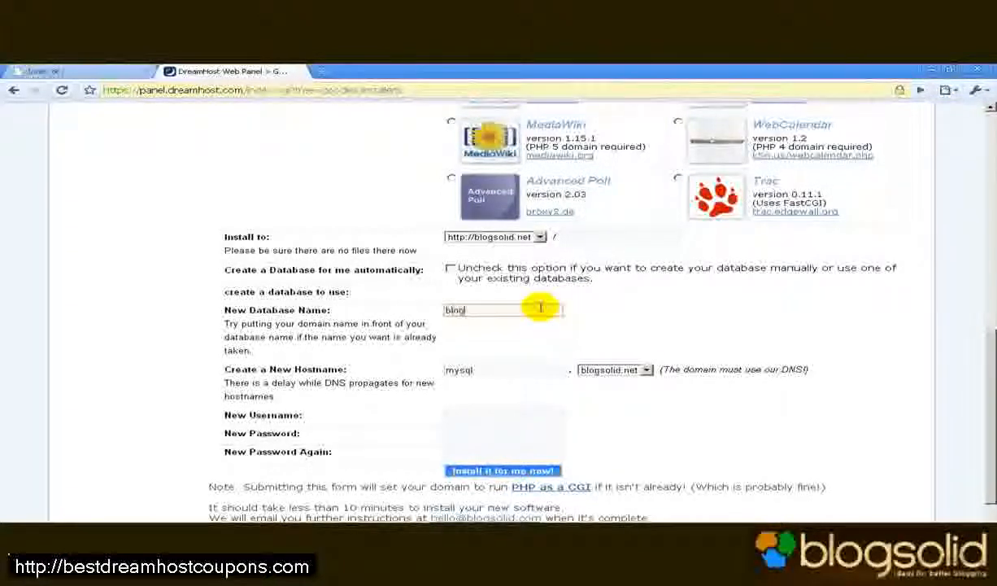
text(solidblo)
text(g)
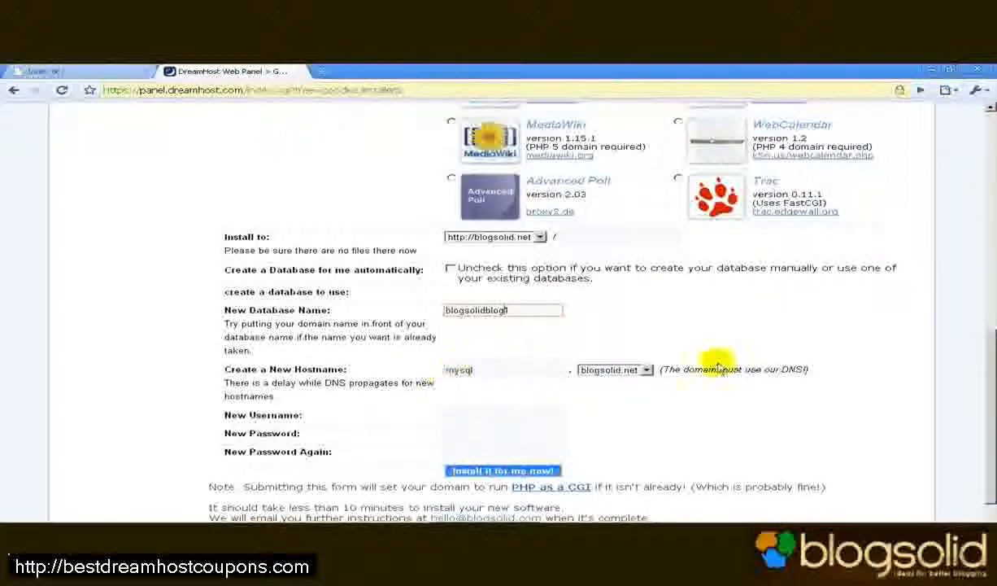
- Enter database user blogsolid with its password twice, then launch the WordPress install
click(518, 416)
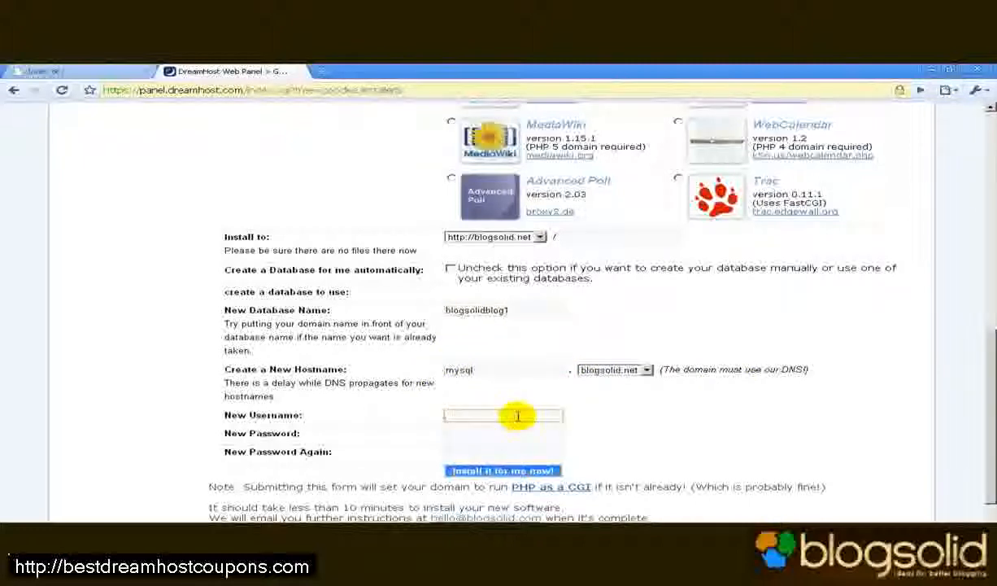
text(blogsolid)
key(Tab)
text(**************)
key(Tab)
text(**************)
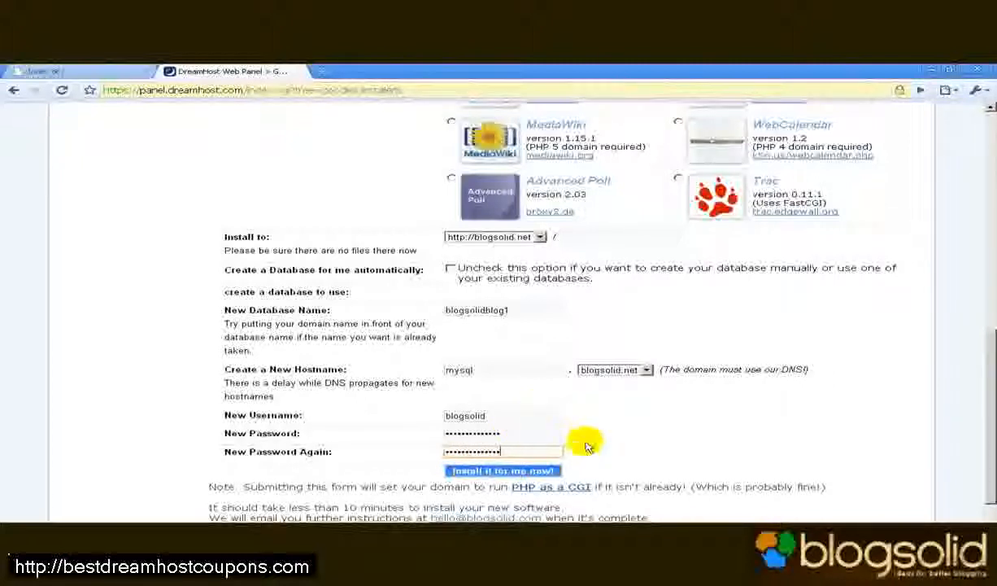
click(507, 471)
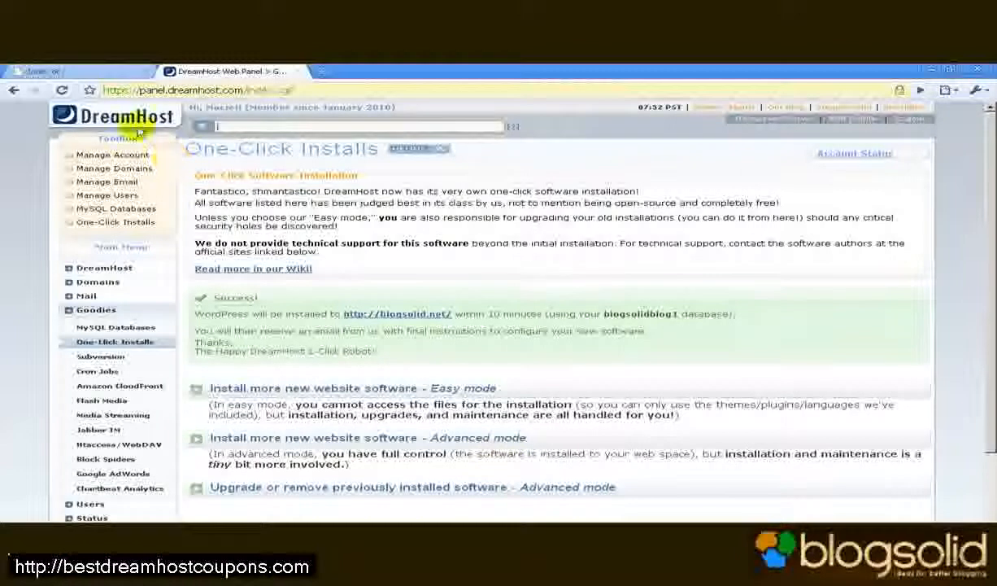
- After the install success message, switch to the blogsolid.net browser tab
click(67, 74)
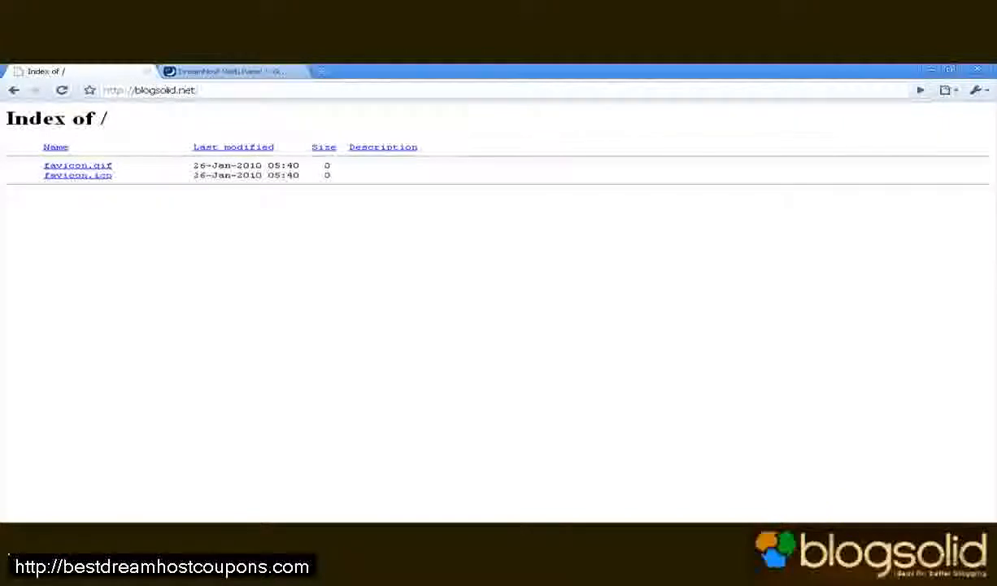
- Reload blogsolid.net and install WordPress with blog title Blogsolid.NET and the site's contact e-mail
click(864, 524)
key(Return)
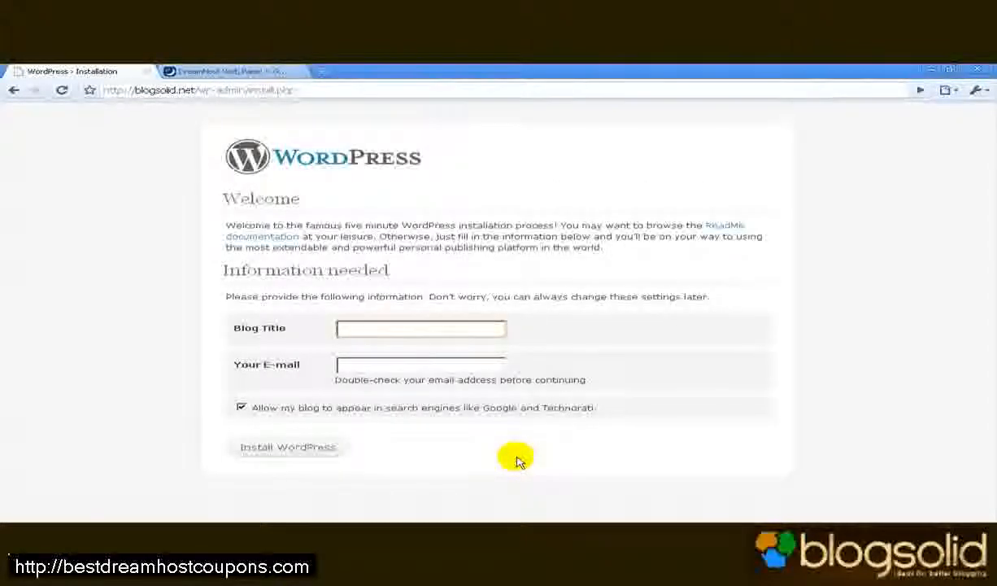
text(b)
key(BackSpace)
text(Blogsolid.NET)
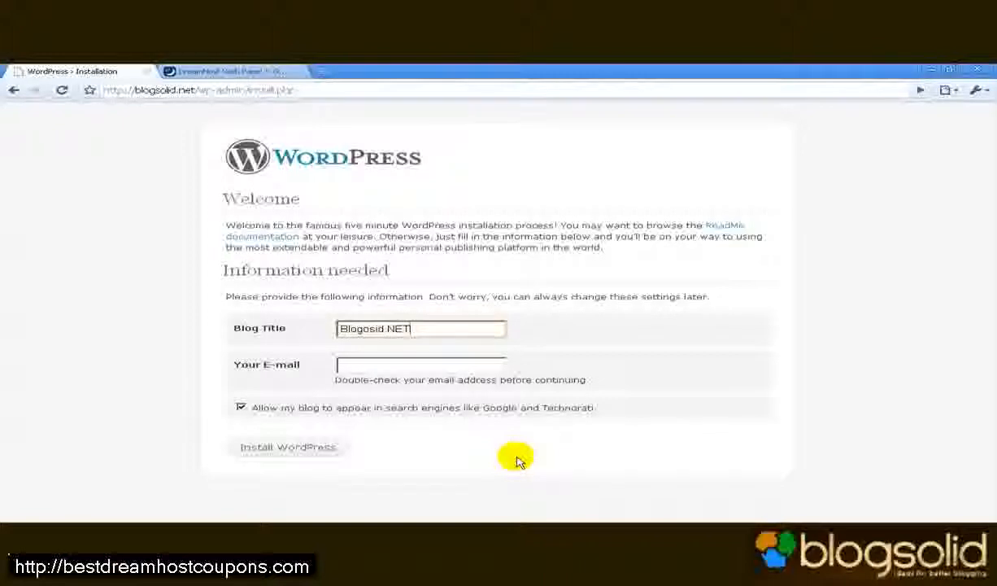
key(Tab)
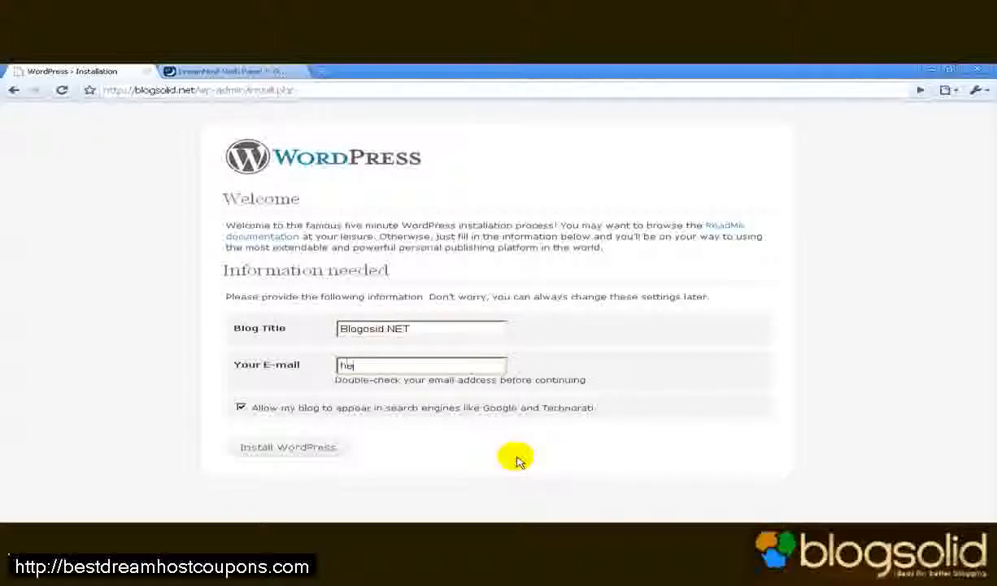
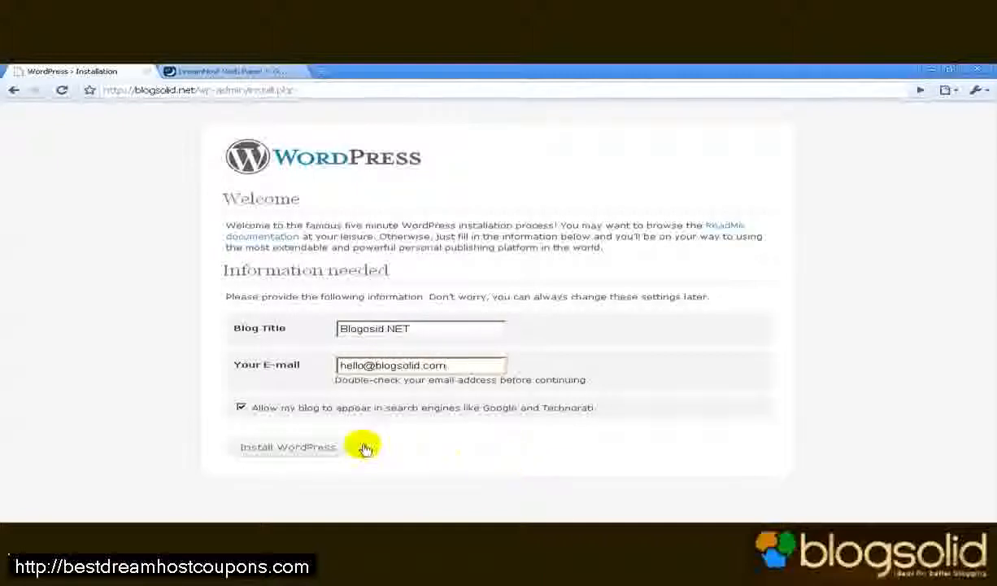
click(325, 447)
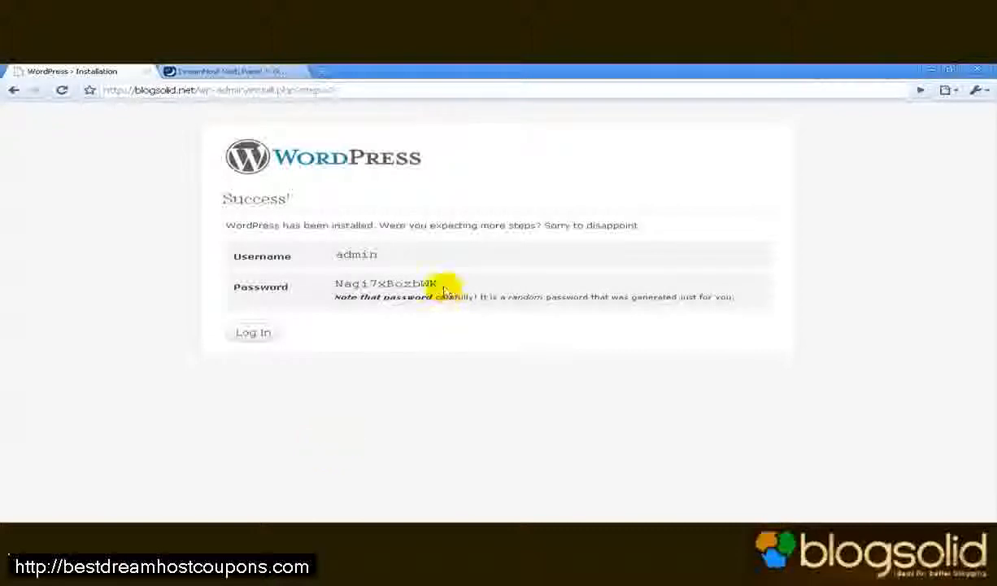
- Copy the generated password and log in to WordPress as admin with it
drag(440, 284, 332, 289)
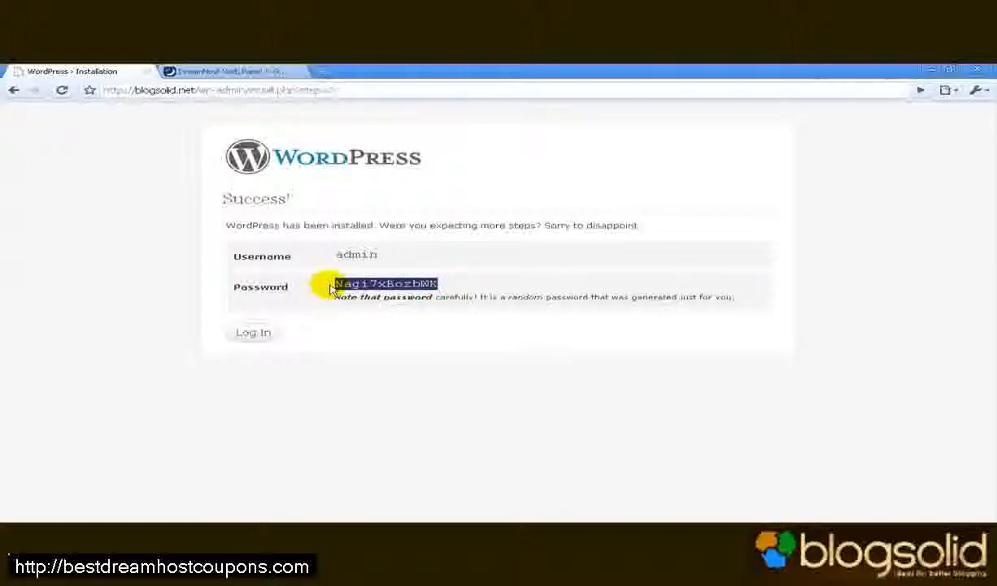
click(261, 328)
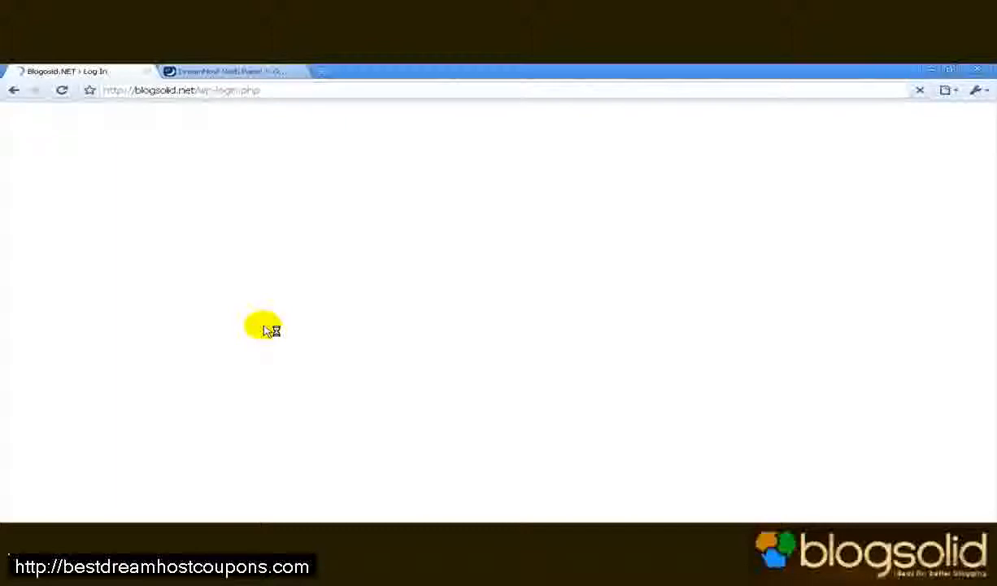
text(admin)
key(Tab)
key(ctrl+v)
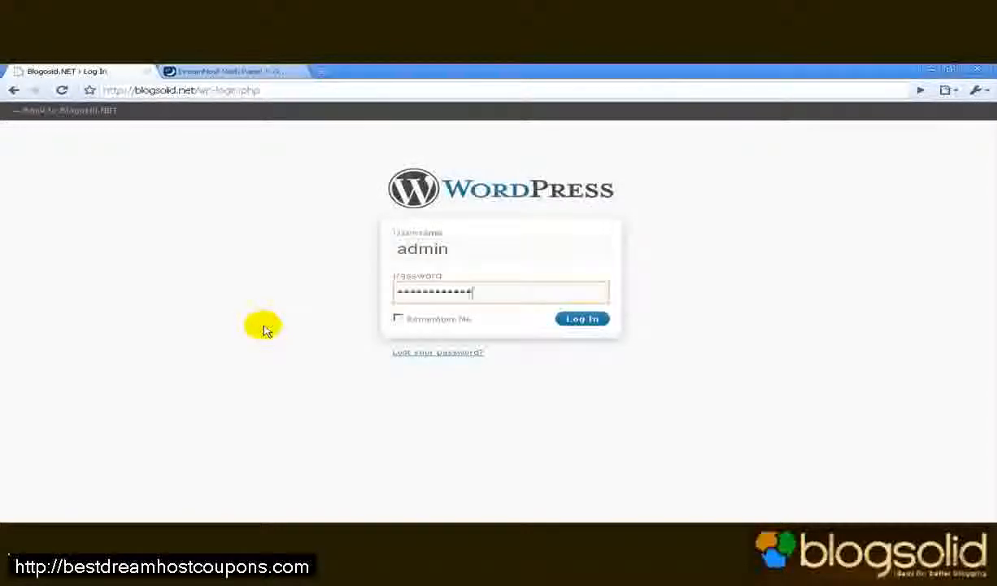
key(Return)
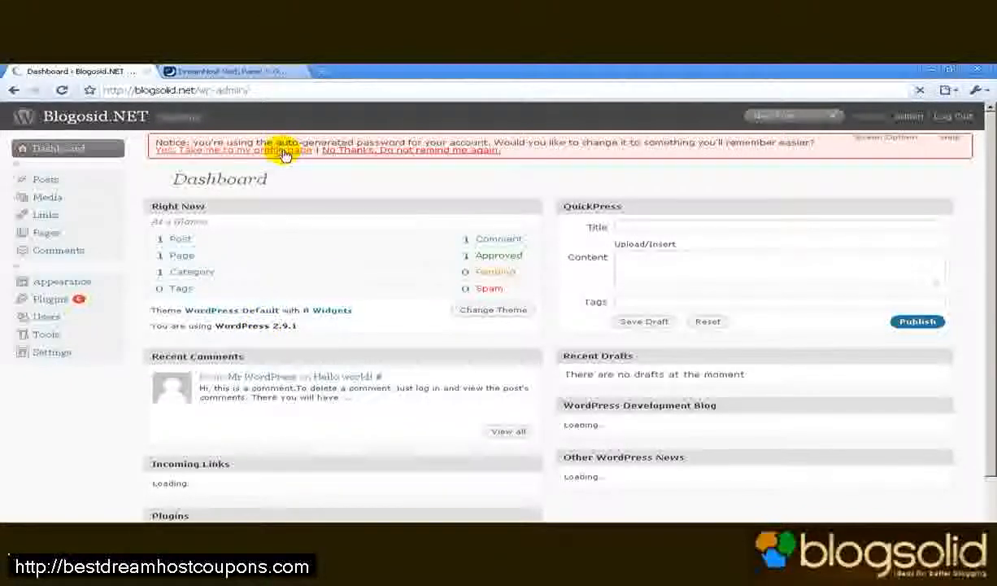
- On the admin Profile page, enter and confirm a new strong password, then update the profile
click(279, 182)
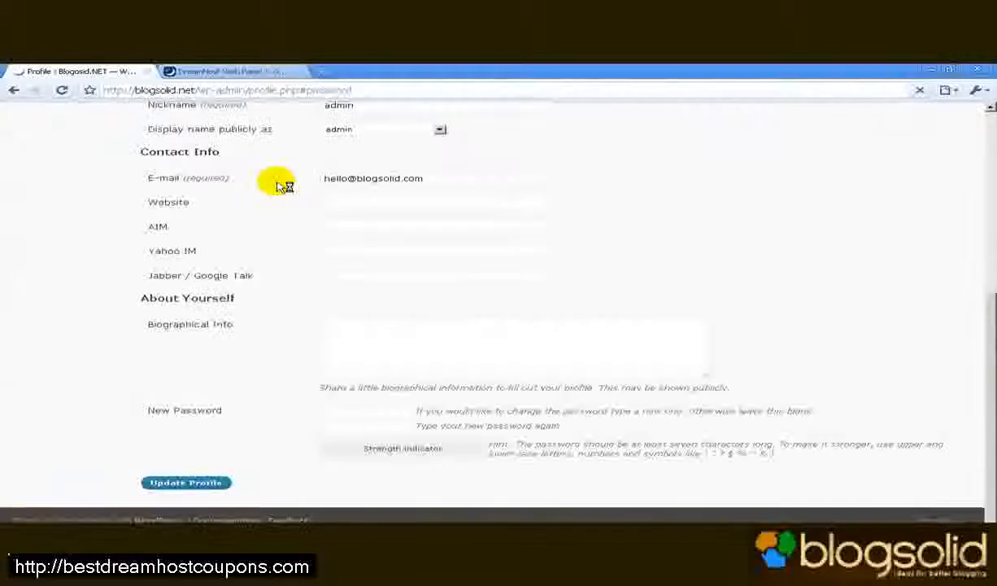
click(352, 414)
text(test)
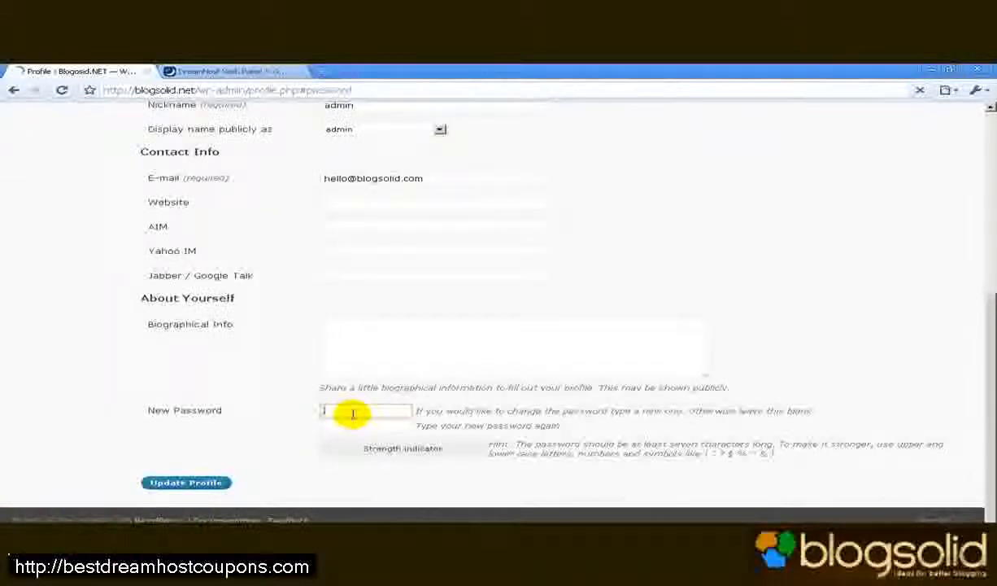
text(••••••••••)
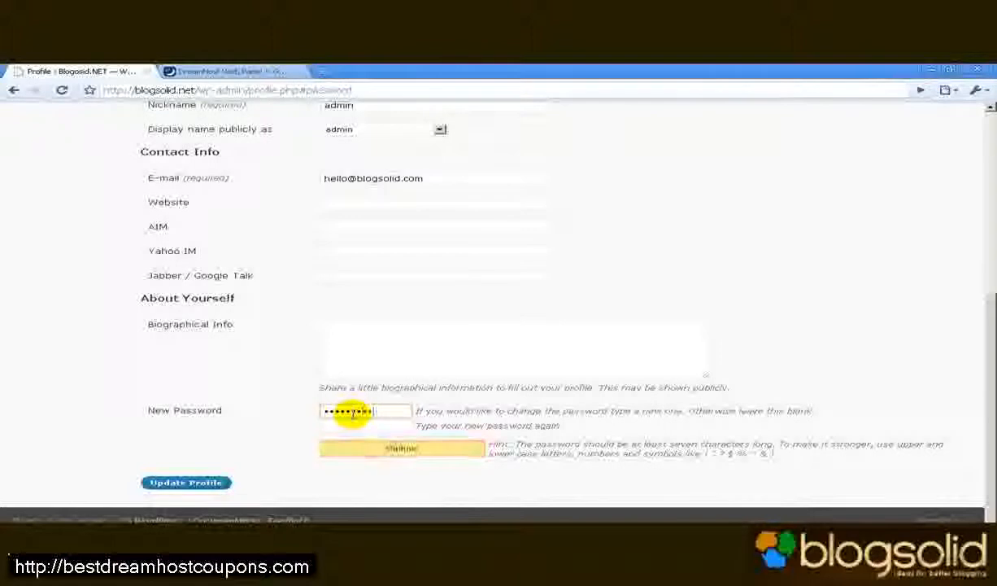
key(Tab)
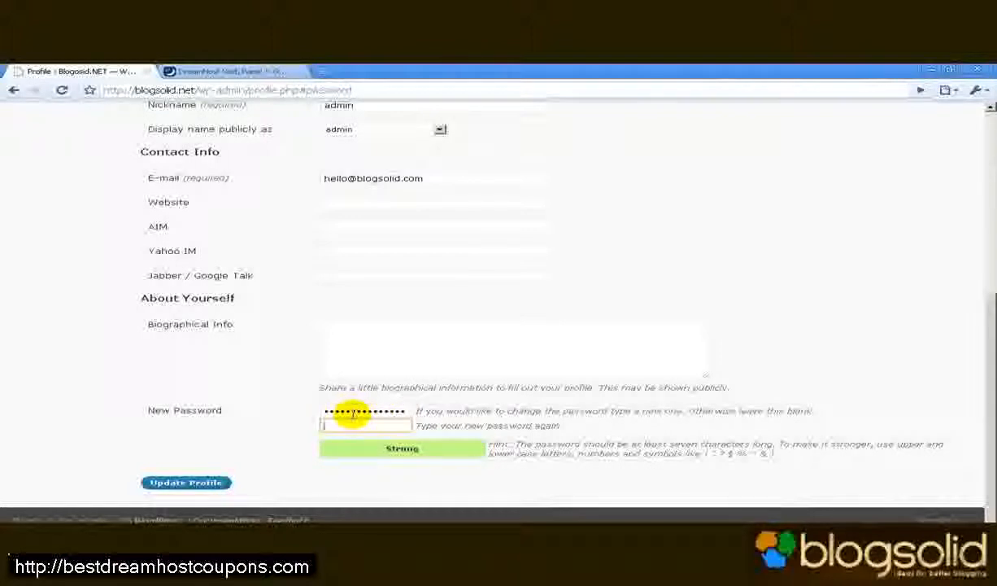
text(••••••••••••••••)
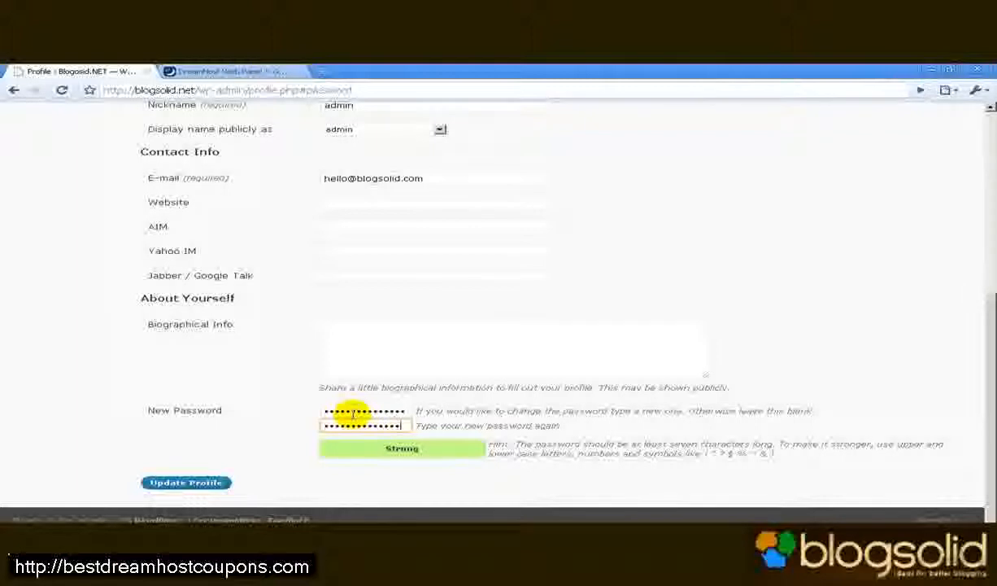
click(187, 484)
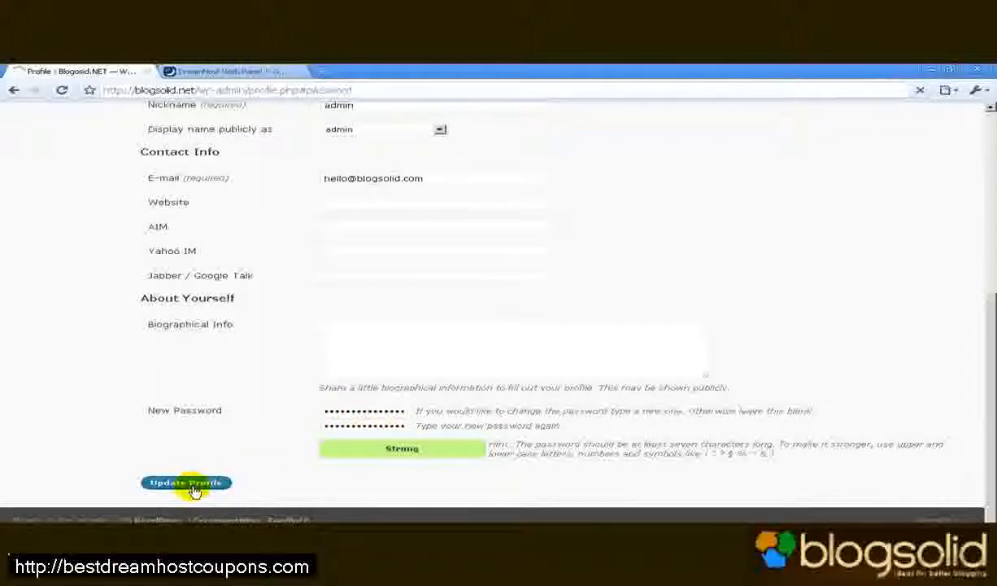